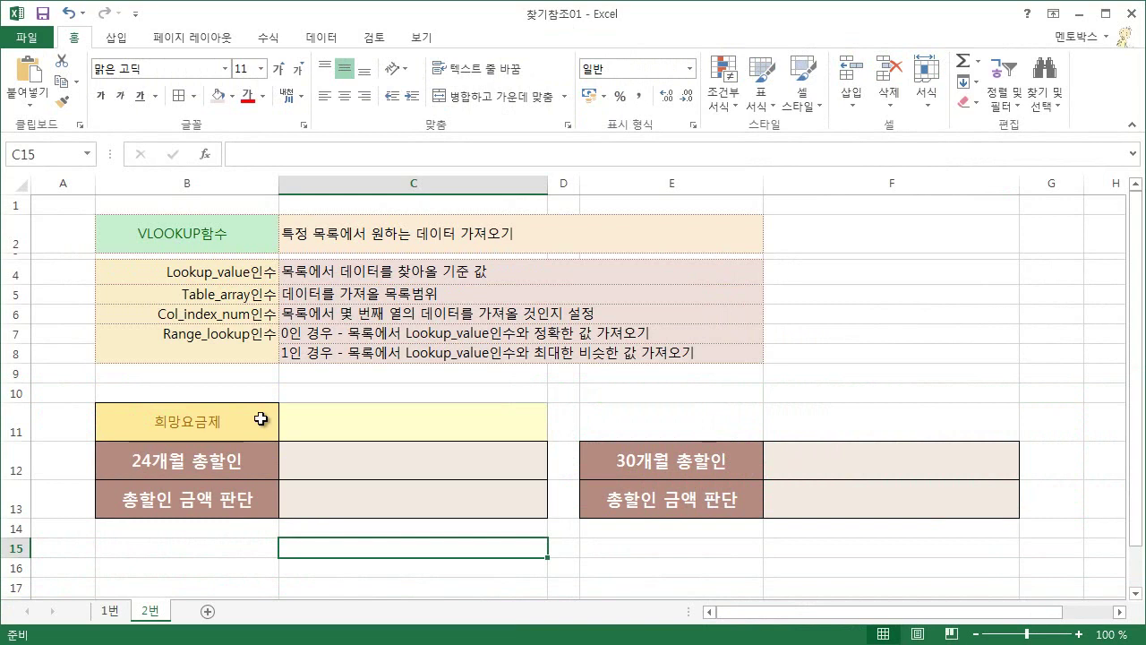
# - Compare sheets 1번 and 2번, ending on sheet 1번's SK plan discount and message tables
pyautogui.click(112, 611)
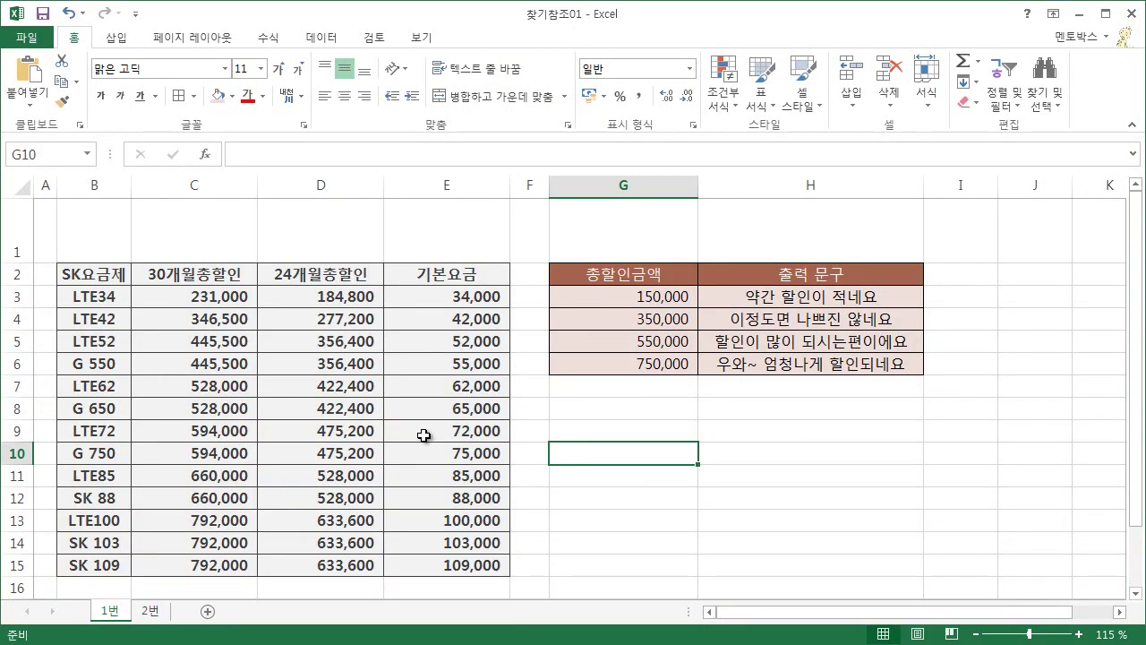
pyautogui.click(151, 611)
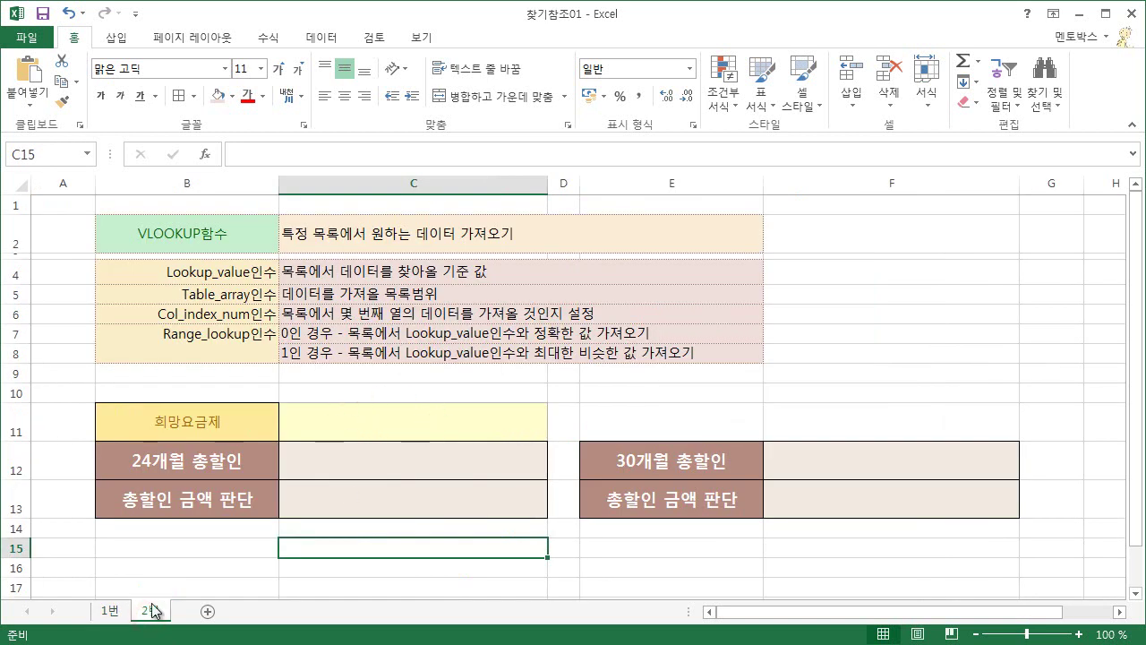
pyautogui.click(108, 610)
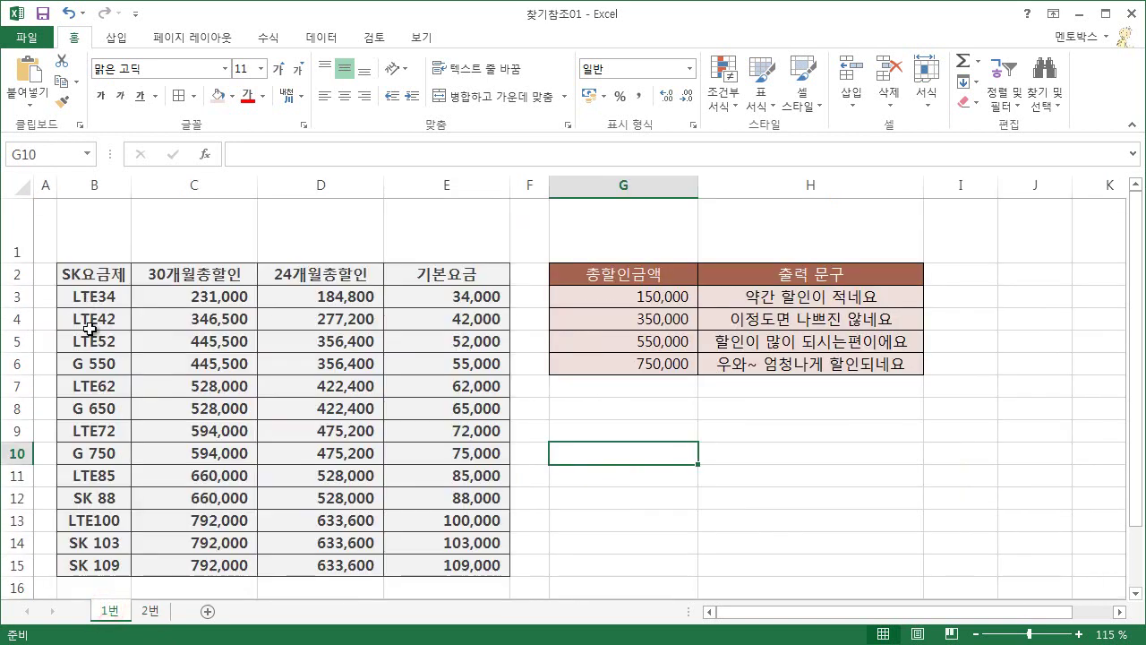
pyautogui.click(150, 611)
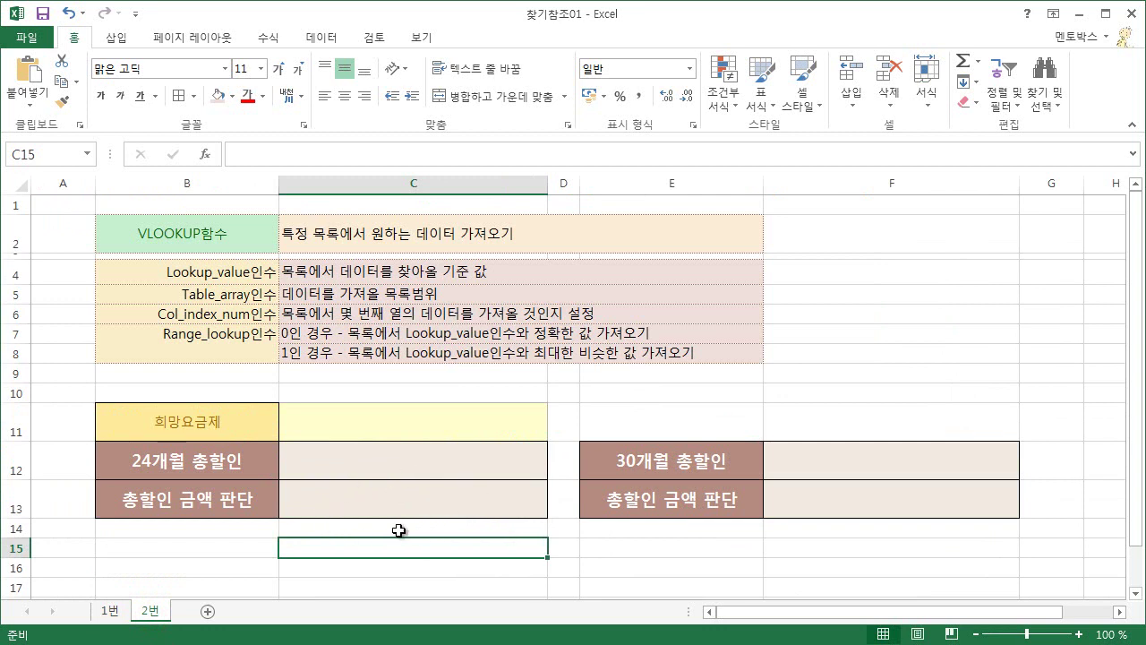
pyautogui.click(125, 610)
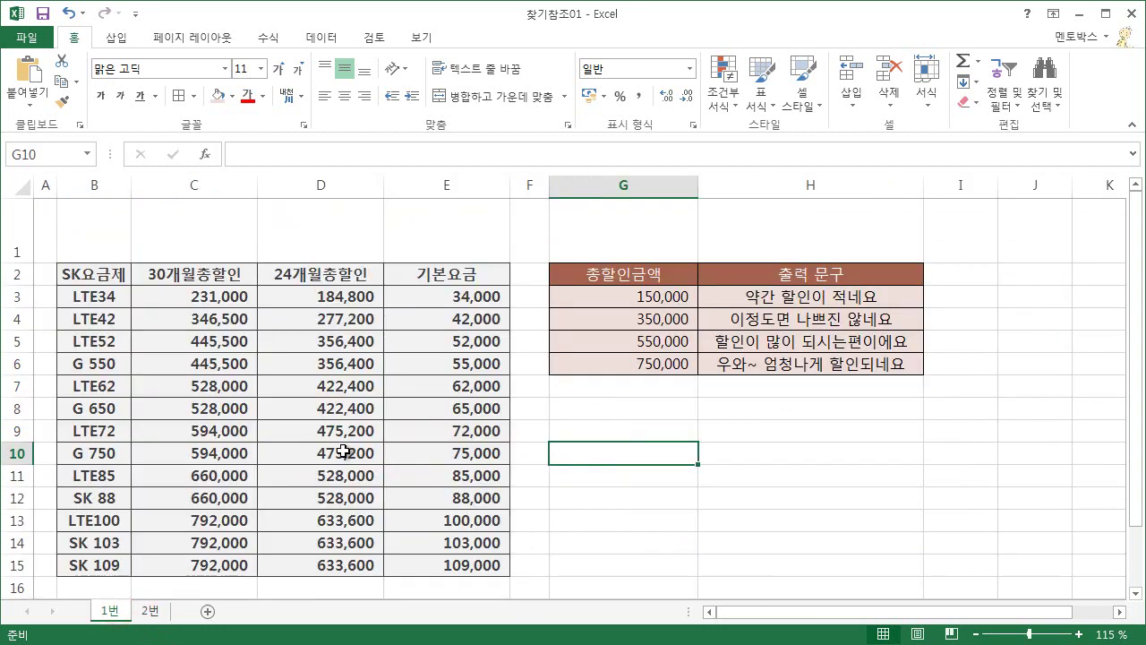
pyautogui.click(151, 615)
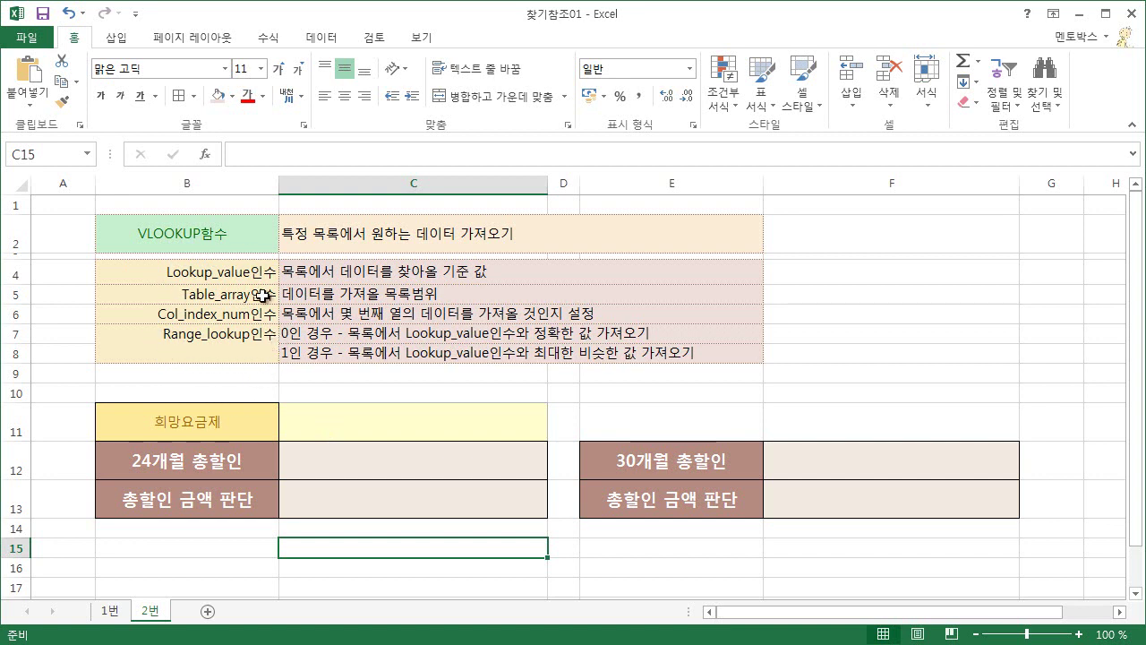
pyautogui.click(109, 611)
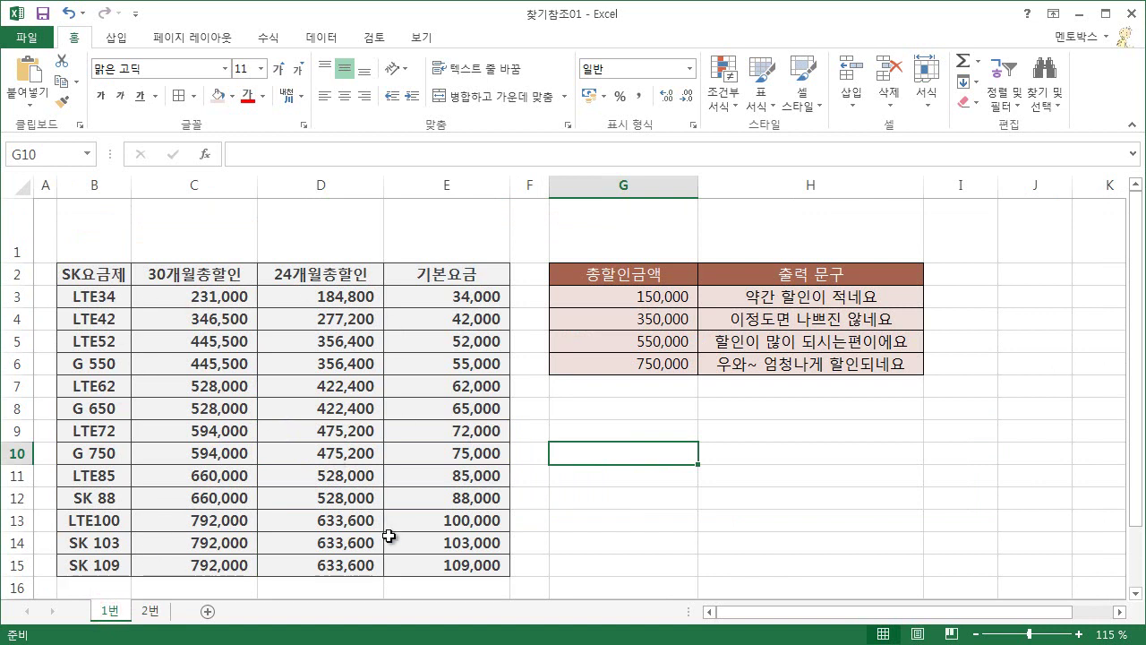
# - Name the SK plan table B2:E15 '할인' via the Name Box
pyautogui.moveTo(87, 274)
pyautogui.mouseDown()
pyautogui.moveTo(259, 376)
pyautogui.moveTo(434, 505)
pyautogui.moveTo(443, 558)
pyautogui.mouseUp()
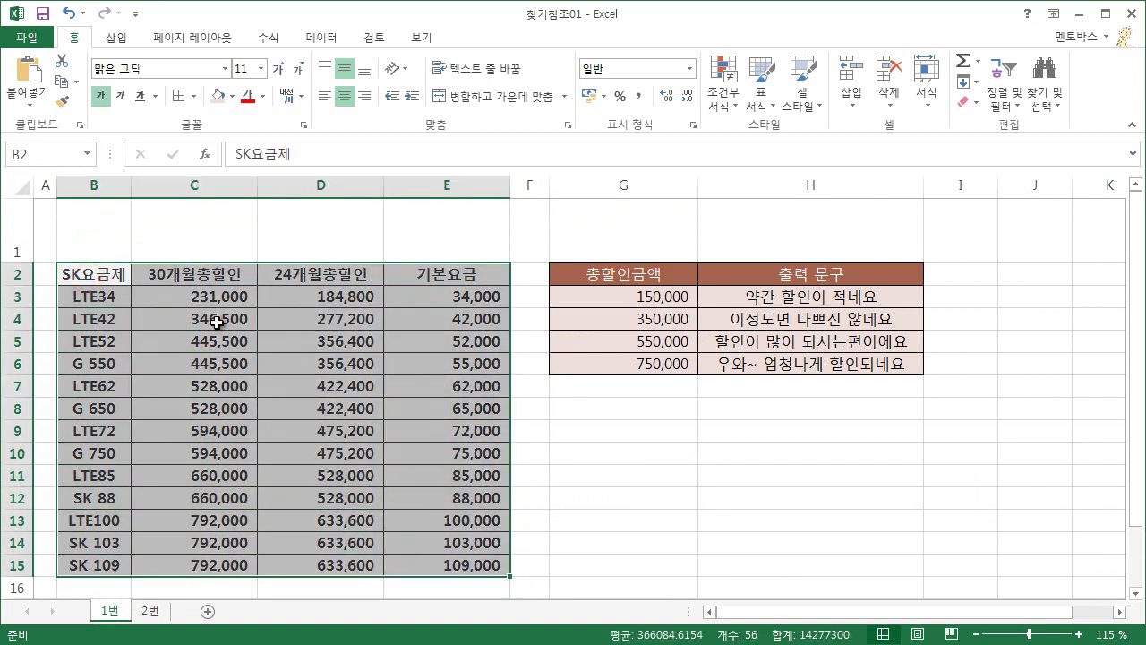
pyautogui.click(47, 154)
pyautogui.write('이')
pyautogui.press('Return')
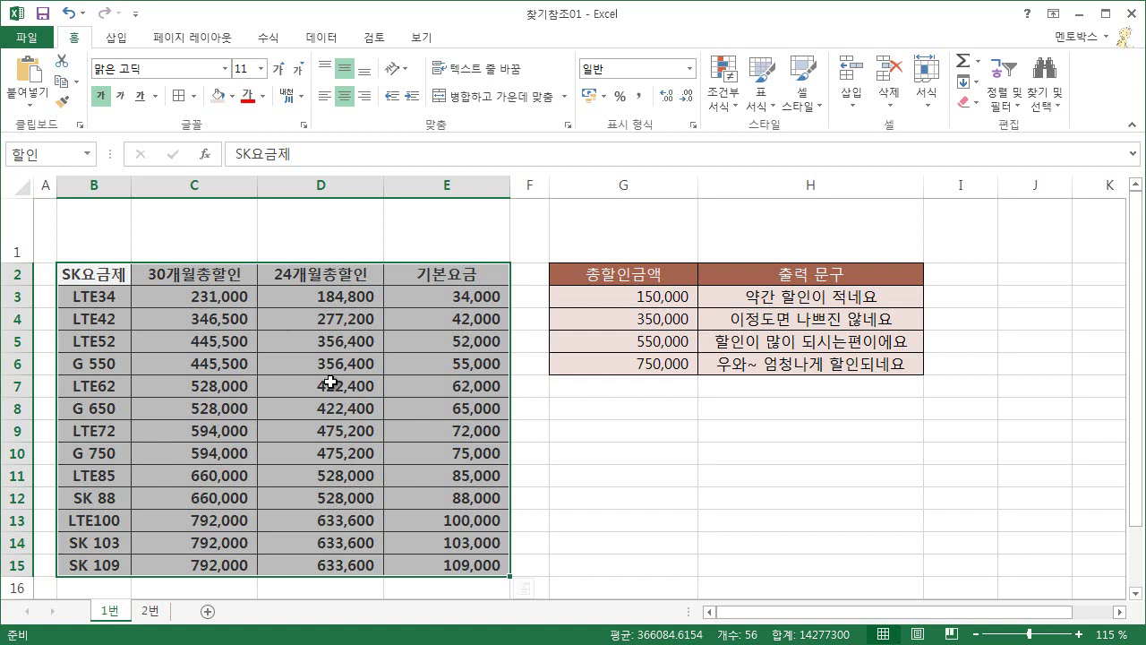
# - Name the discount message table G2:H6 '참조' via the Name Box
pyautogui.moveTo(619, 279); pyautogui.dragTo(779, 364)
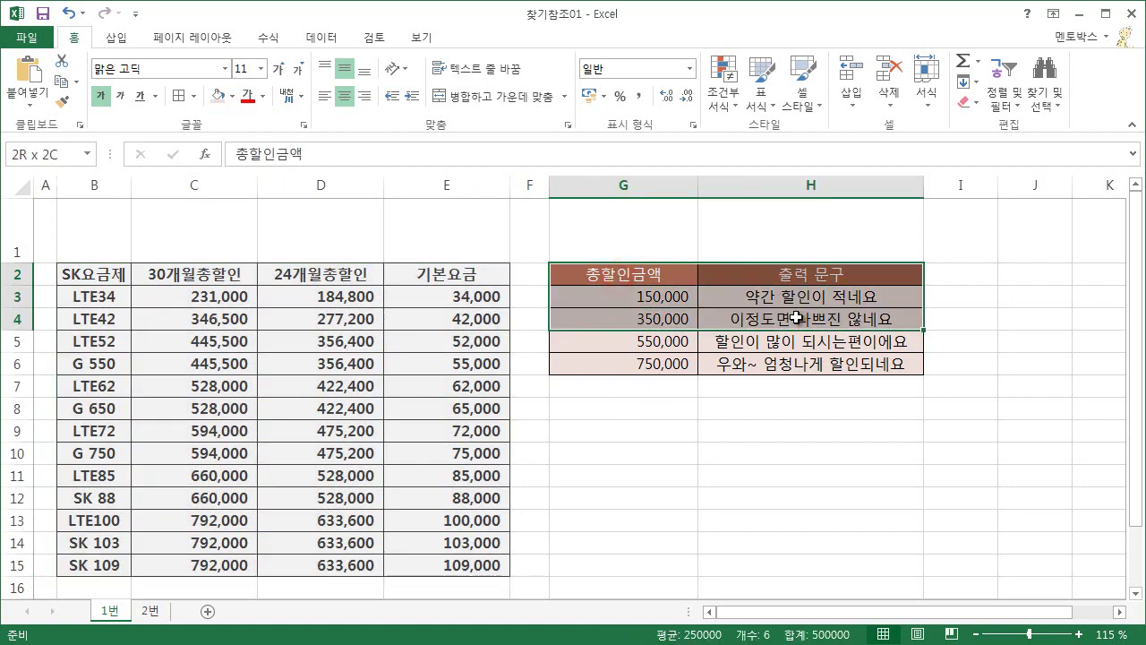
pyautogui.click(53, 157)
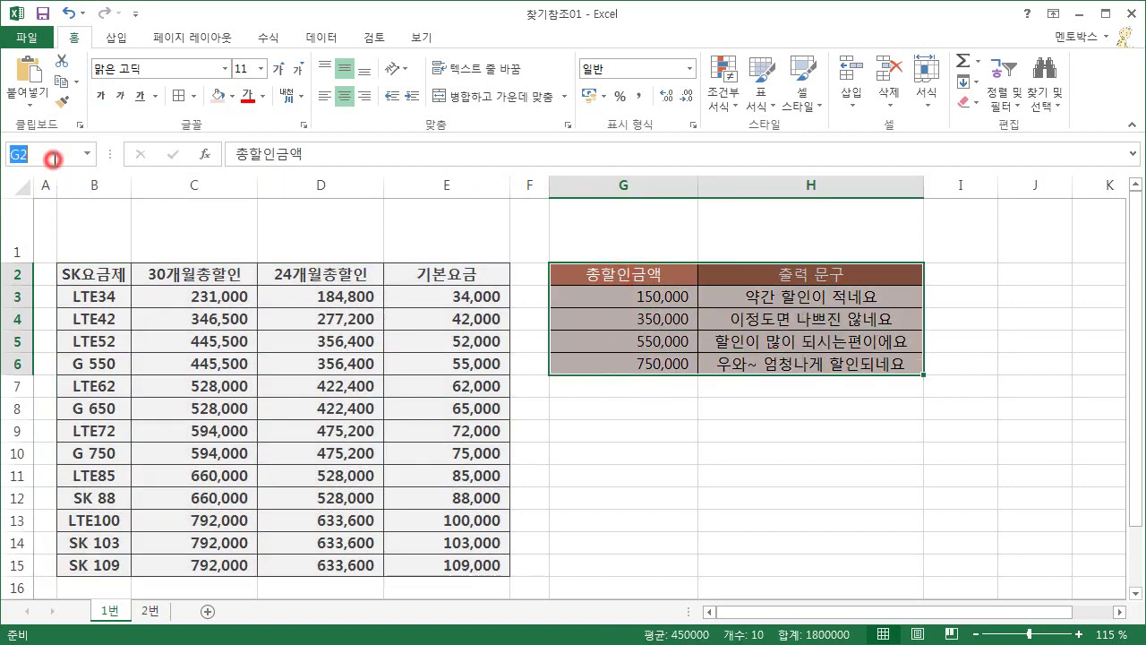
pyautogui.write('조')
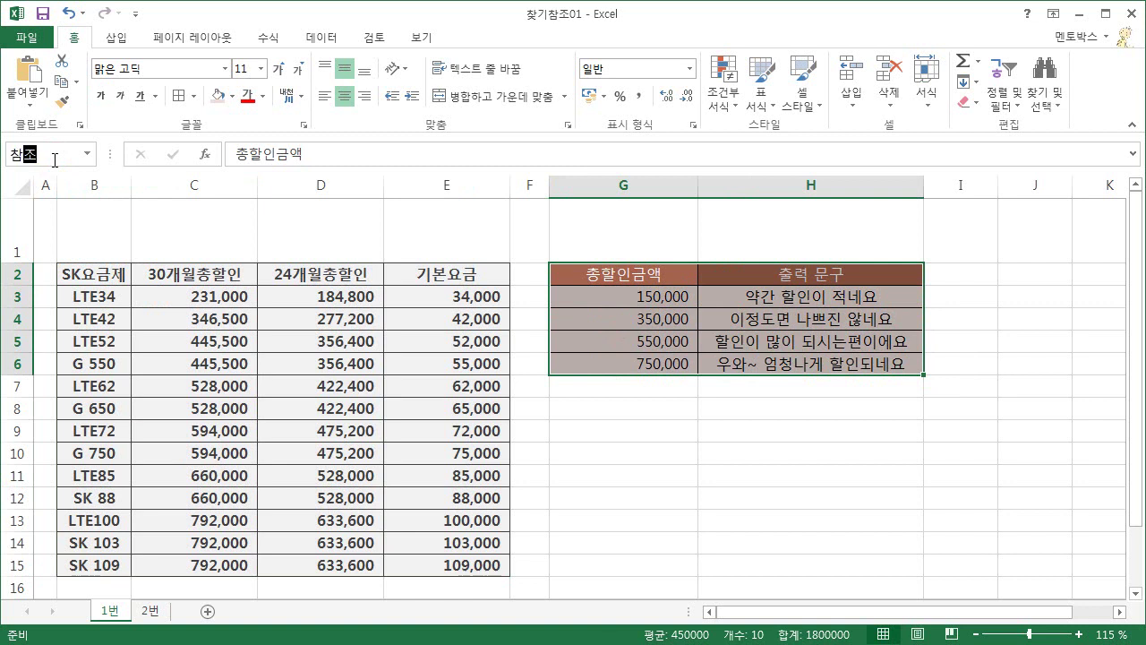
pyautogui.press('Return')
# - Jump to the 할인 name from the Name Box to verify it covers the plan table
pyautogui.click(154, 610)
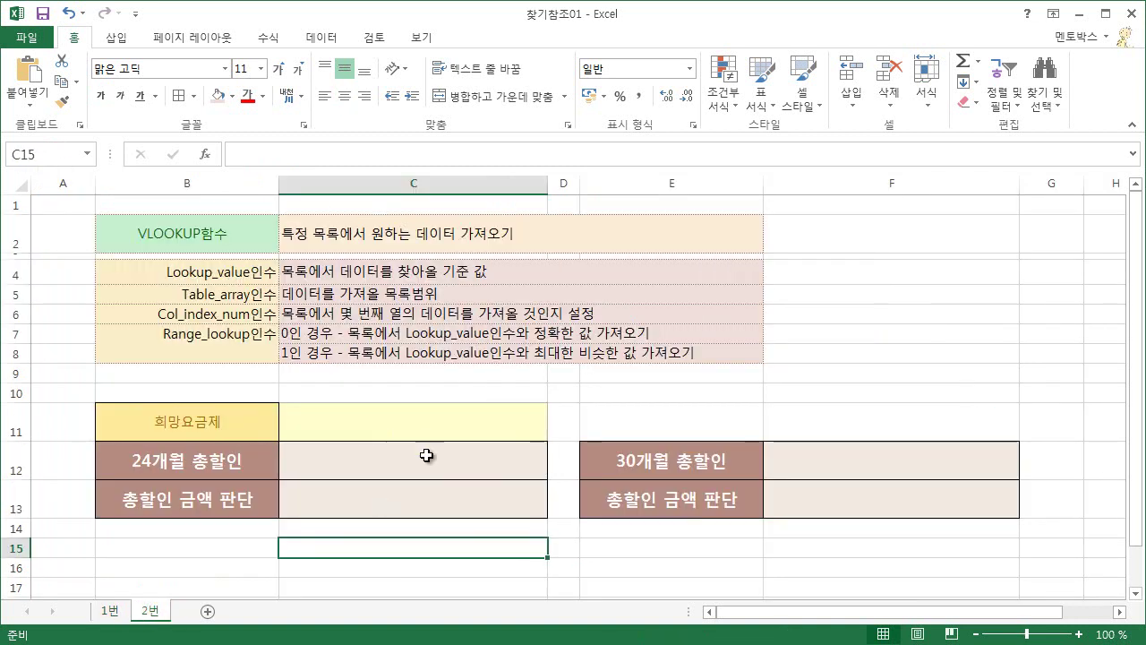
pyautogui.click(88, 155)
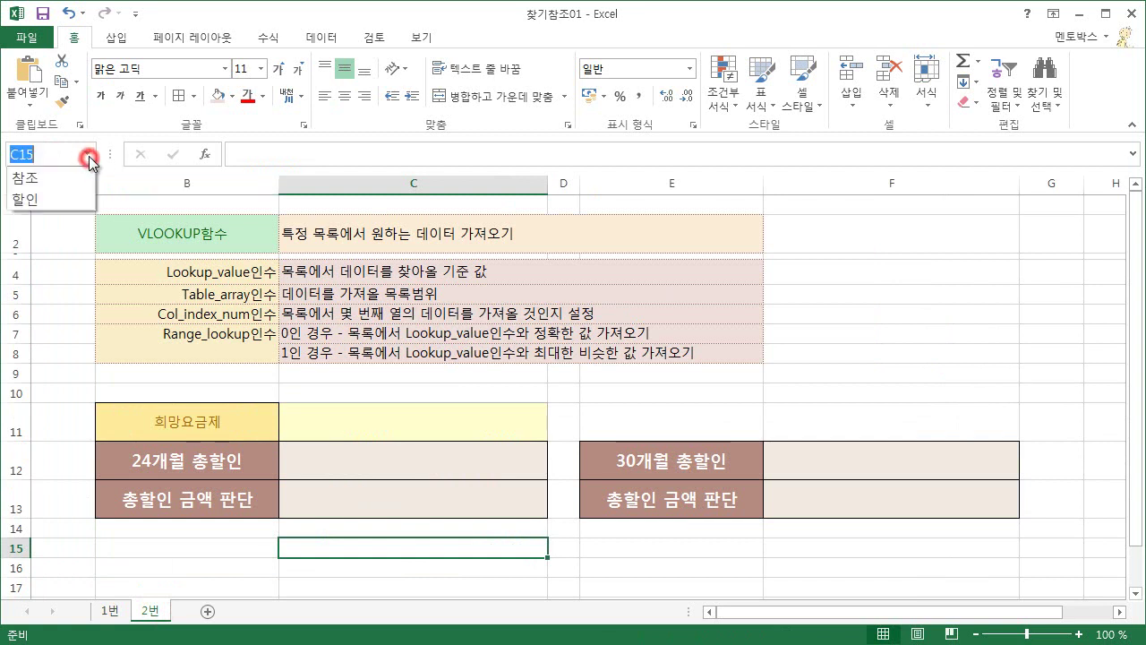
pyautogui.click(58, 199)
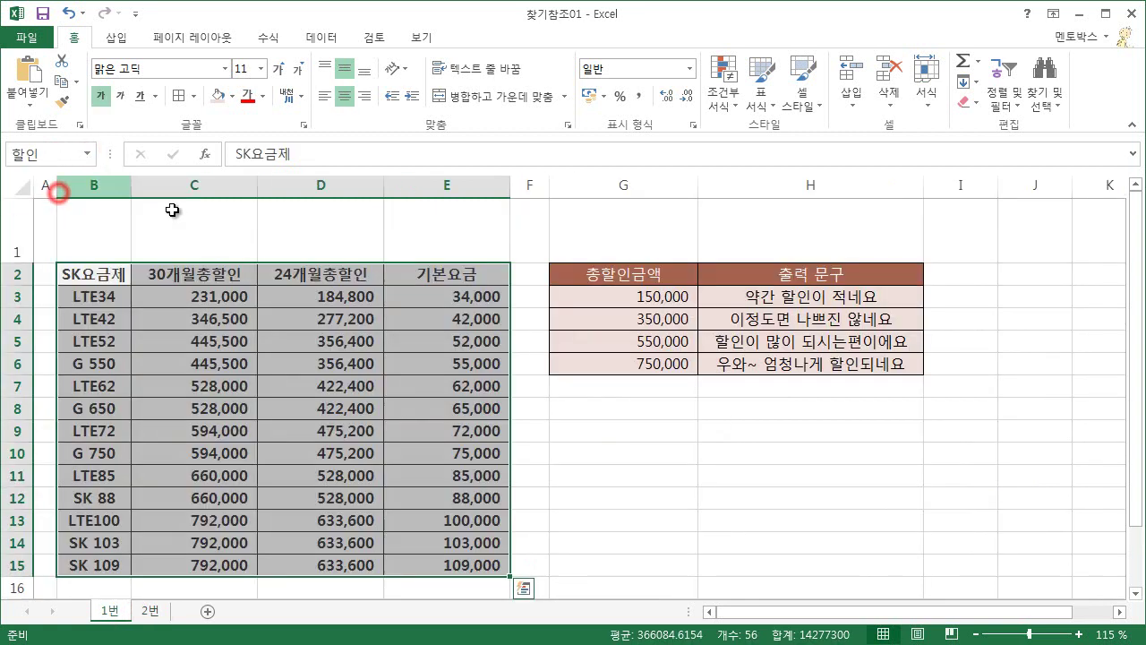
pyautogui.click(151, 611)
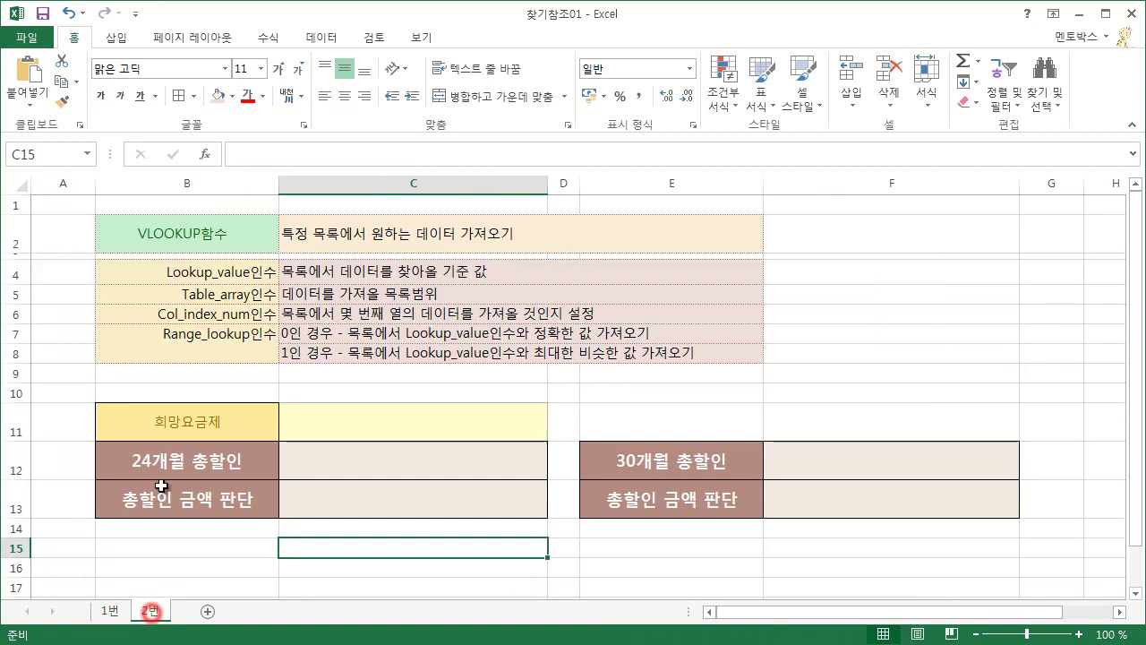
# - Verify the 참조 range likewise, then select C12 on sheet 2번
pyautogui.click(89, 156)
pyautogui.click(51, 177)
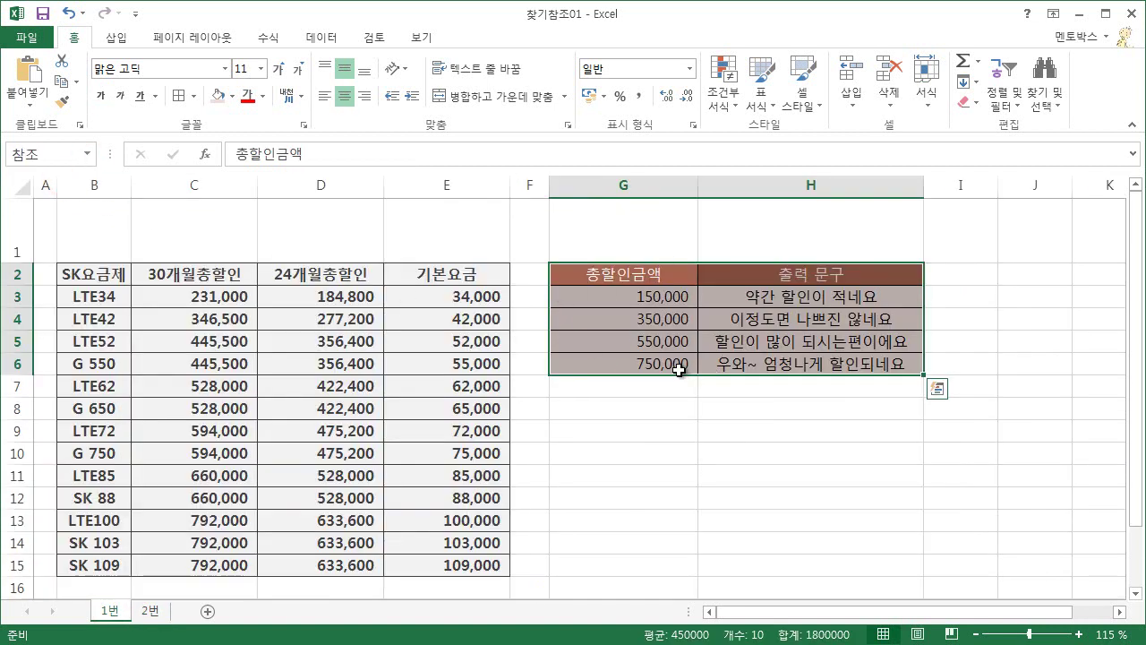
pyautogui.click(151, 612)
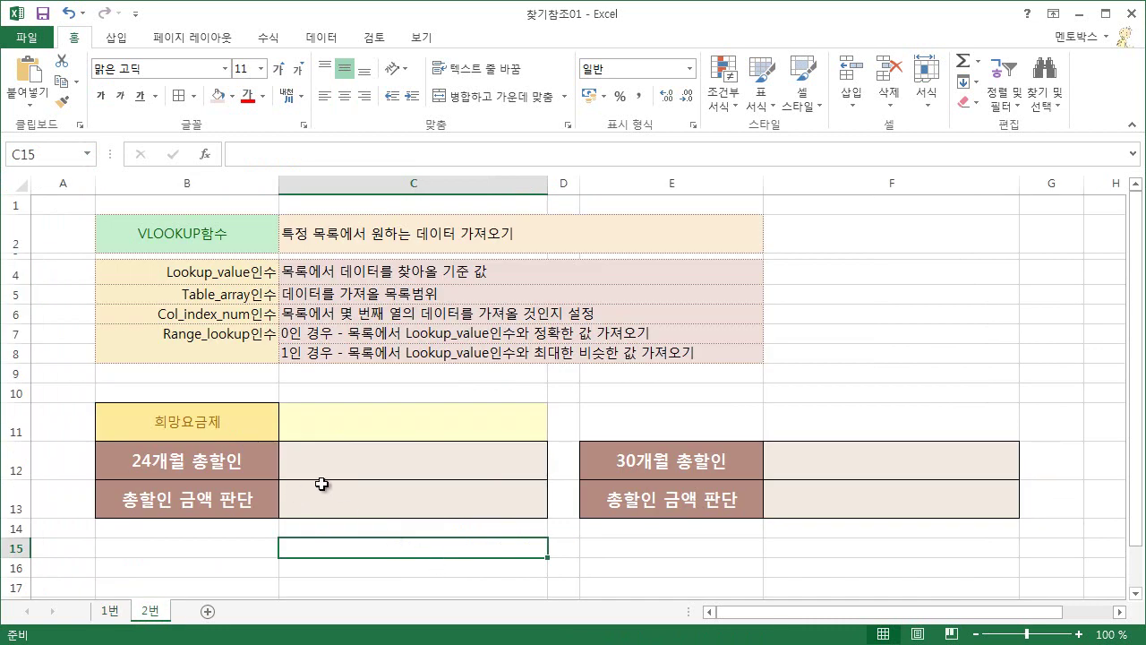
pyautogui.click(394, 466)
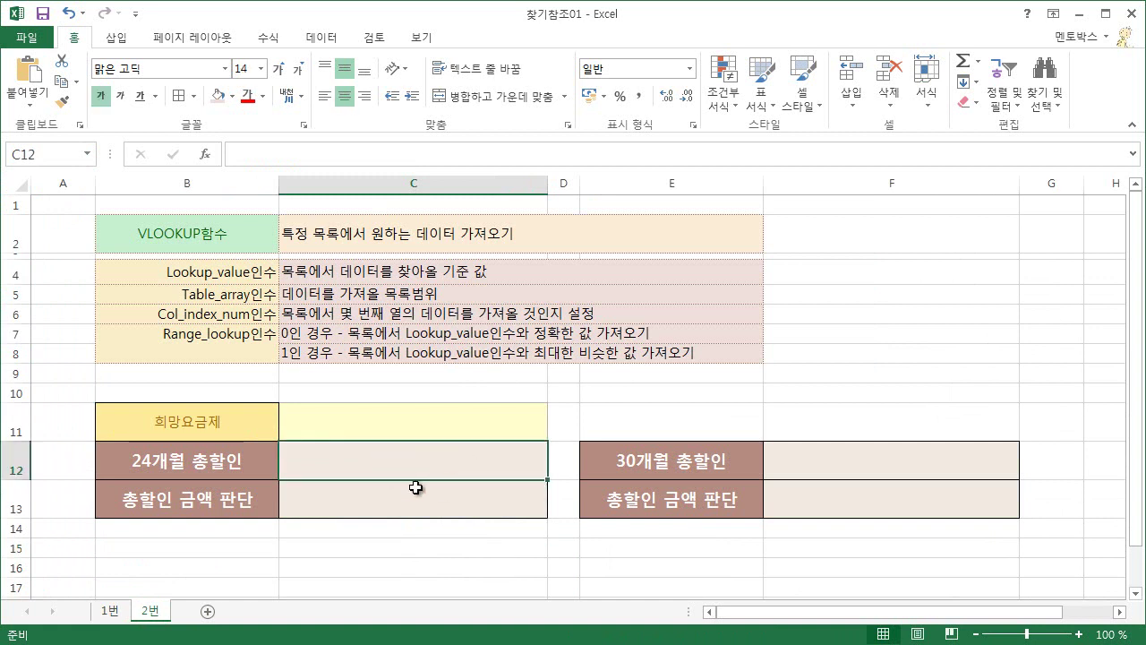
# - Insert VLOOKUP in C12 with C11 as lookup value, starting the table array on sheet 1번
pyautogui.click(267, 37)
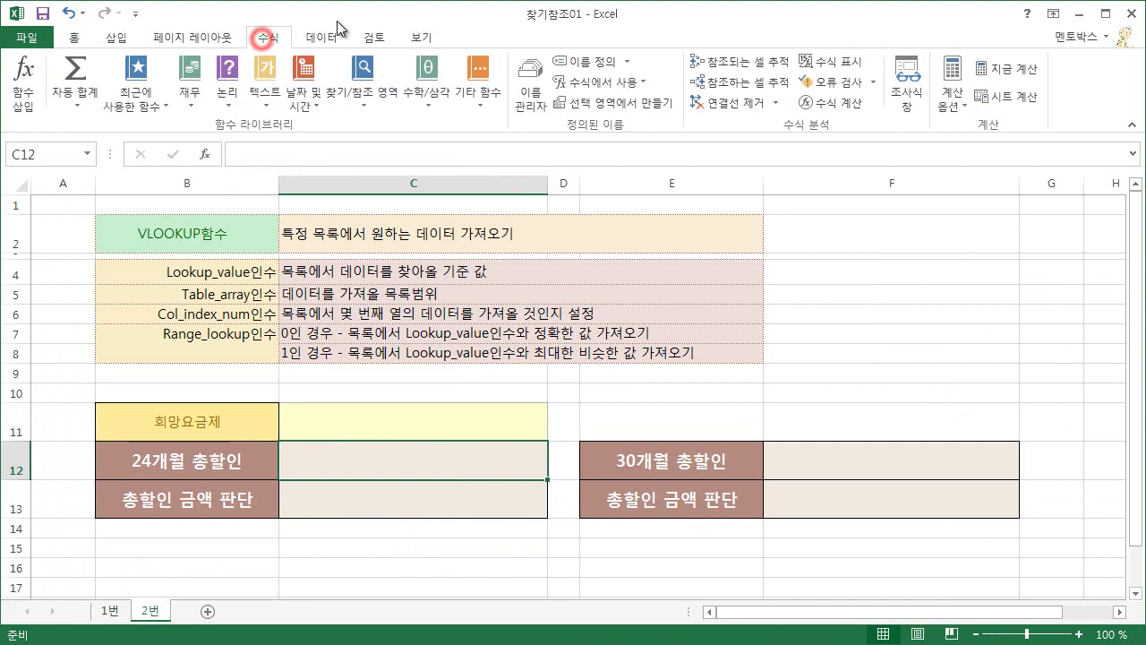
pyautogui.click(367, 97)
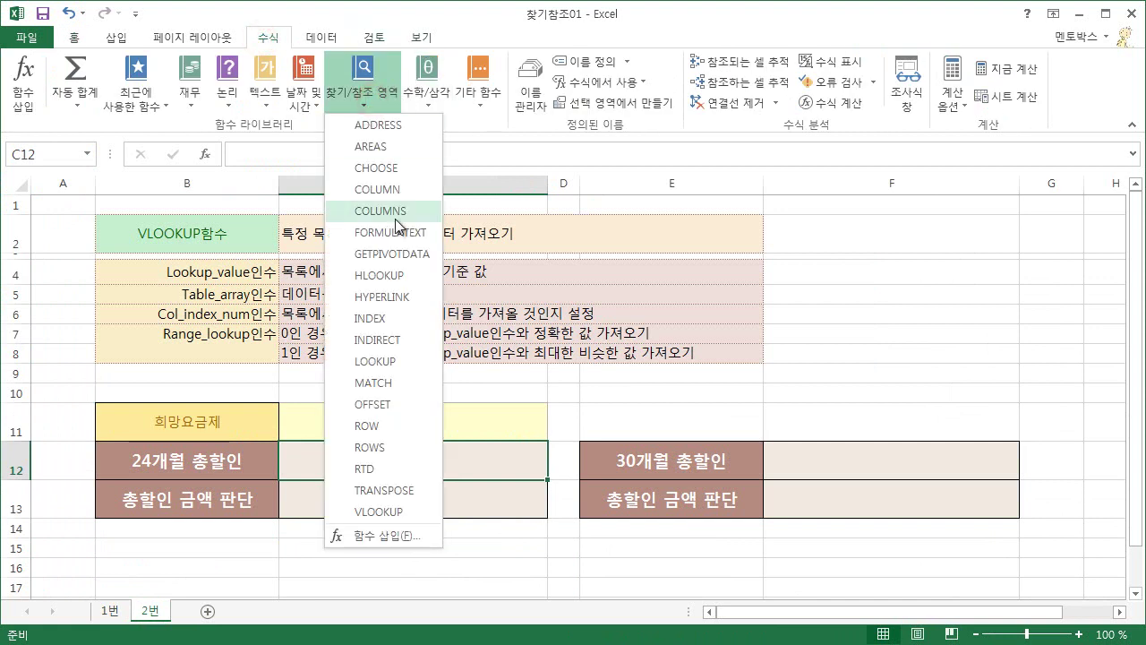
pyautogui.click(388, 512)
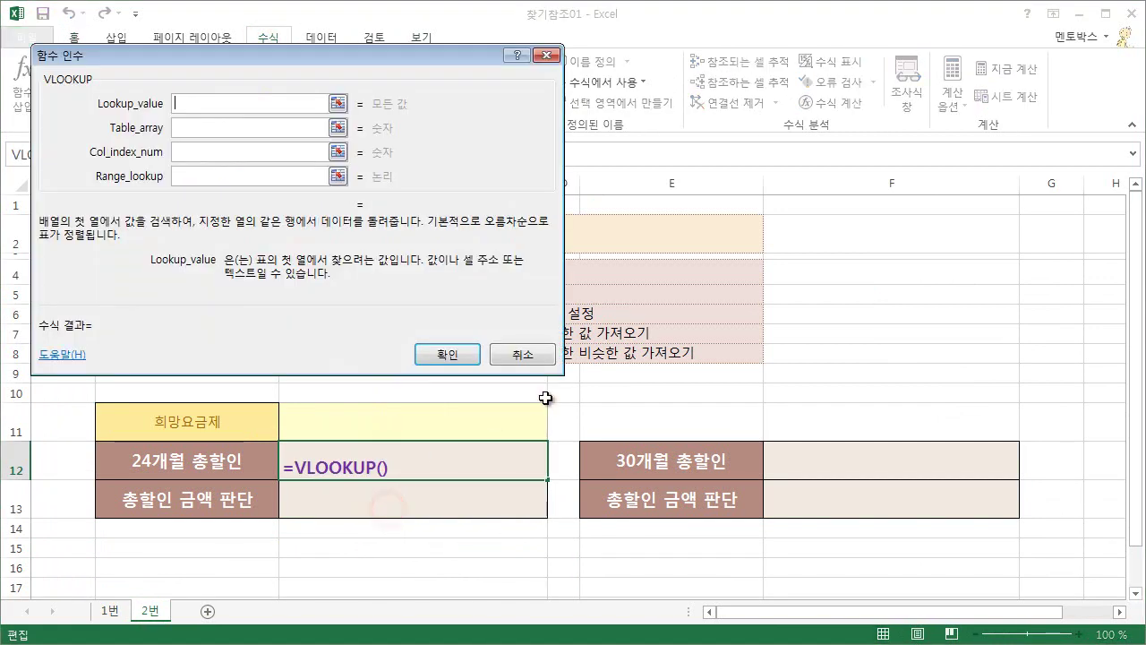
pyautogui.moveTo(327, 52); pyautogui.dragTo(860, 250)
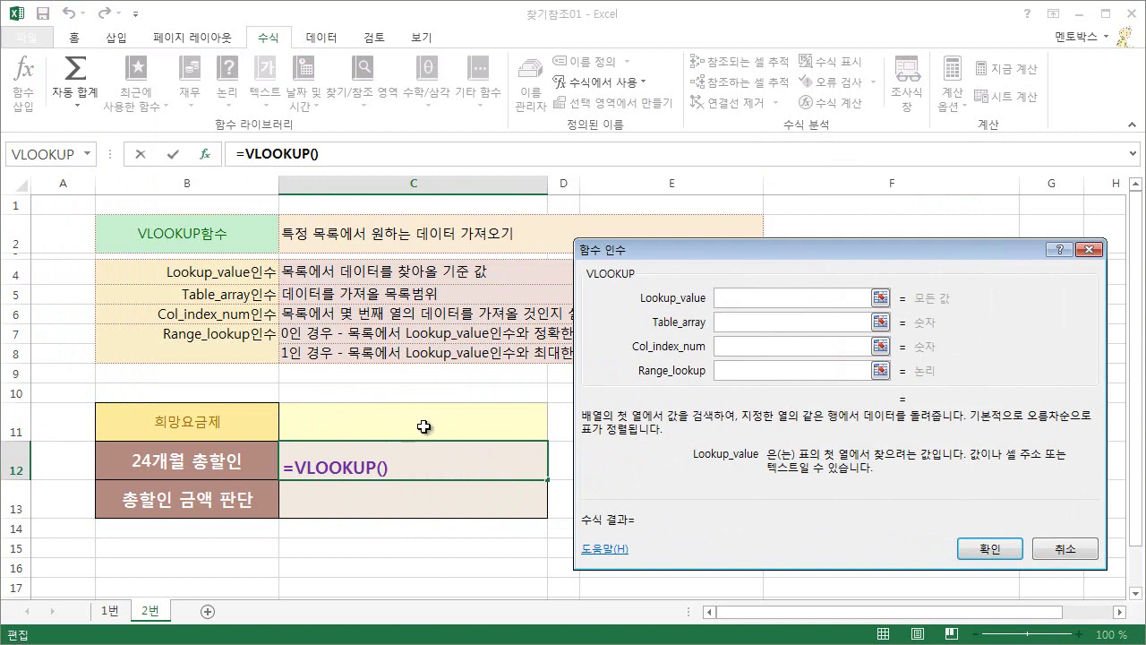
pyautogui.click(424, 426)
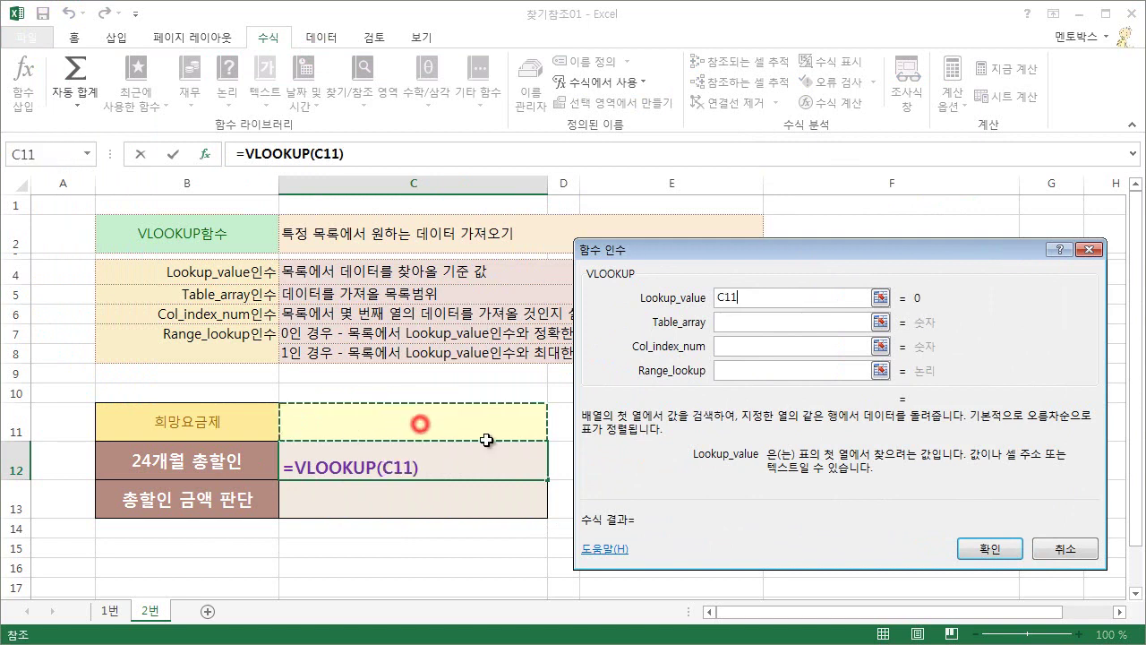
pyautogui.click(723, 324)
pyautogui.click(104, 611)
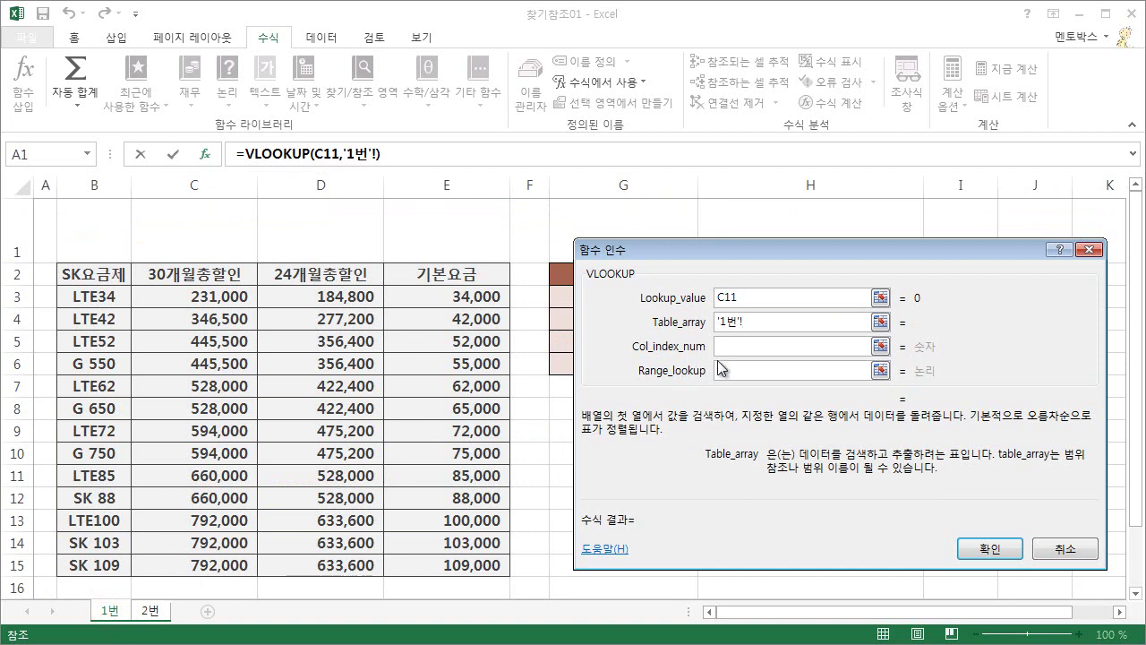
# - Complete C12 as =VLOOKUP(C11,할인,3,0) with table 할인, column 3 and exact match 0
pyautogui.moveTo(755, 324); pyautogui.dragTo(728, 330)
pyautogui.press('BackSpace')
pyautogui.write('할인')
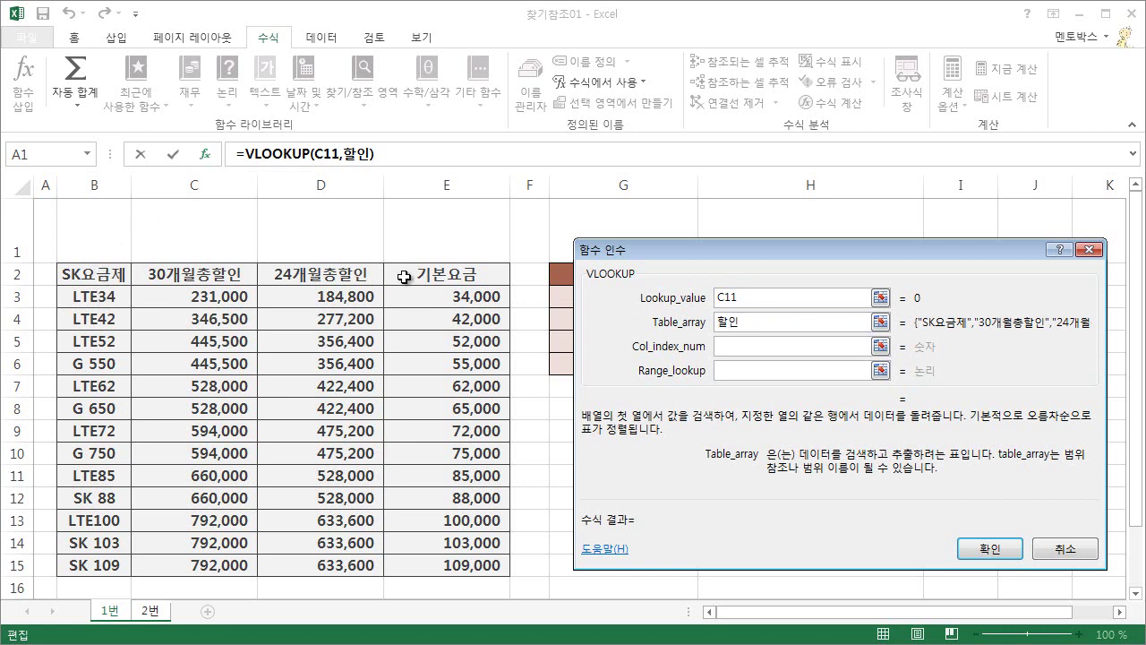
pyautogui.click(734, 343)
pyautogui.write('3')
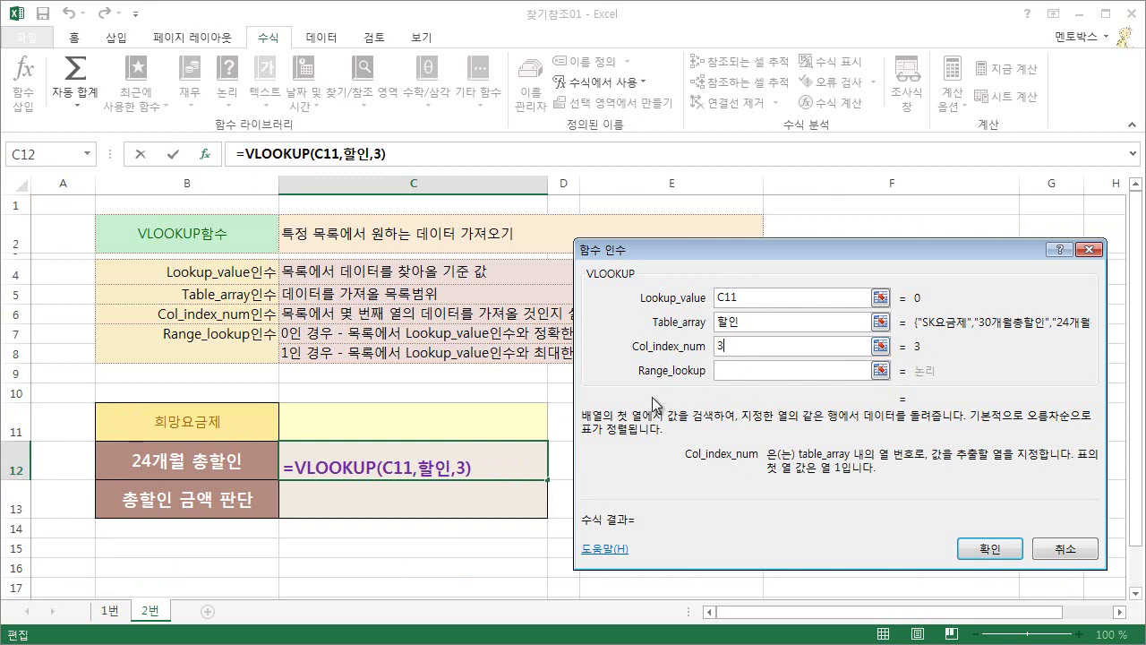
pyautogui.click(726, 370)
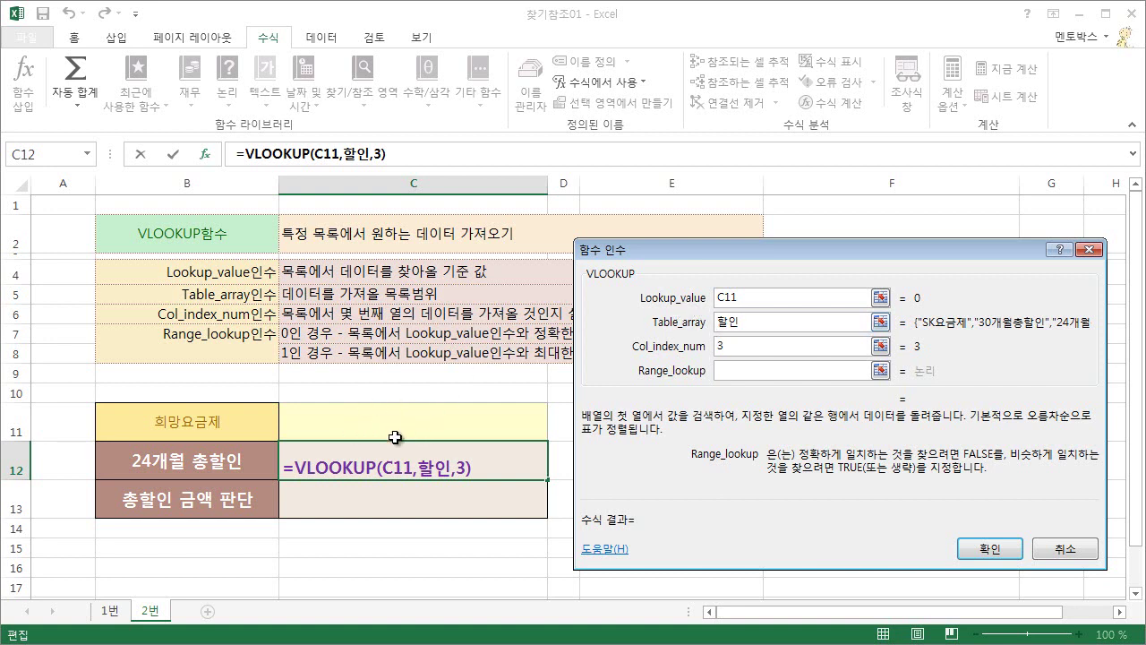
pyautogui.click(119, 612)
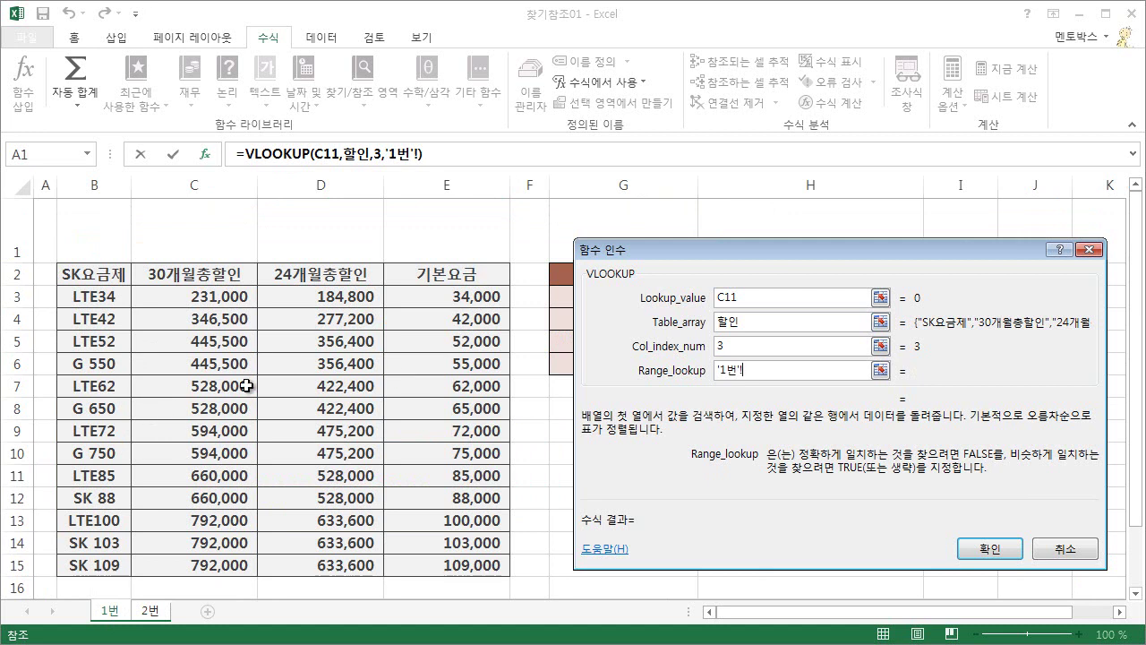
pyautogui.moveTo(732, 371); pyautogui.dragTo(716, 370)
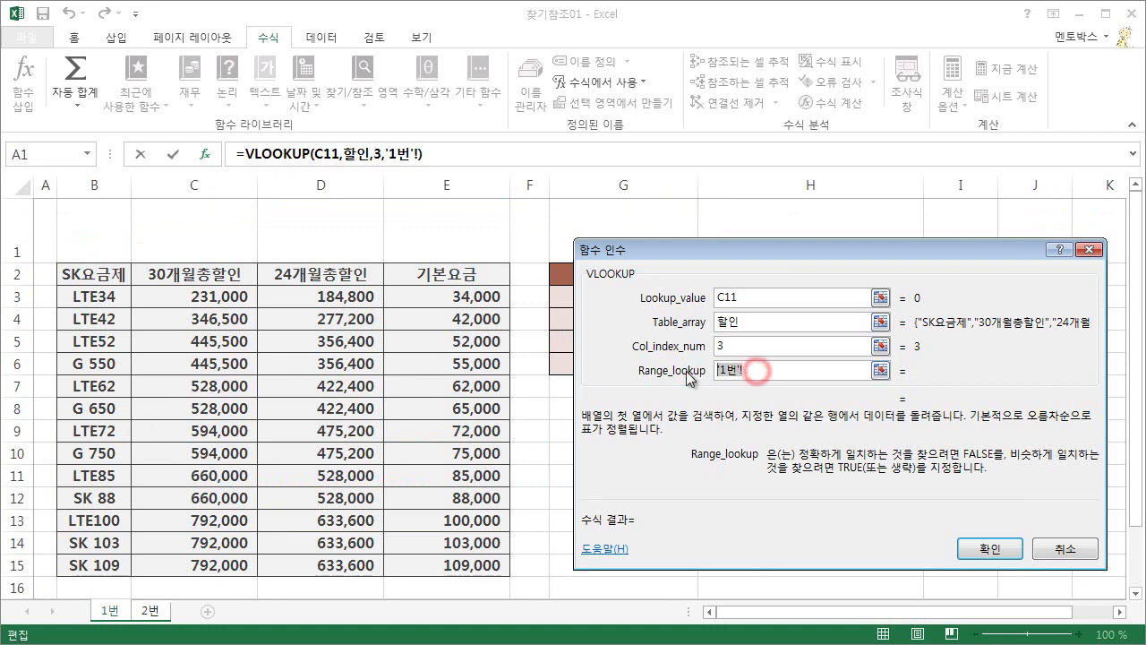
pyautogui.write('0')
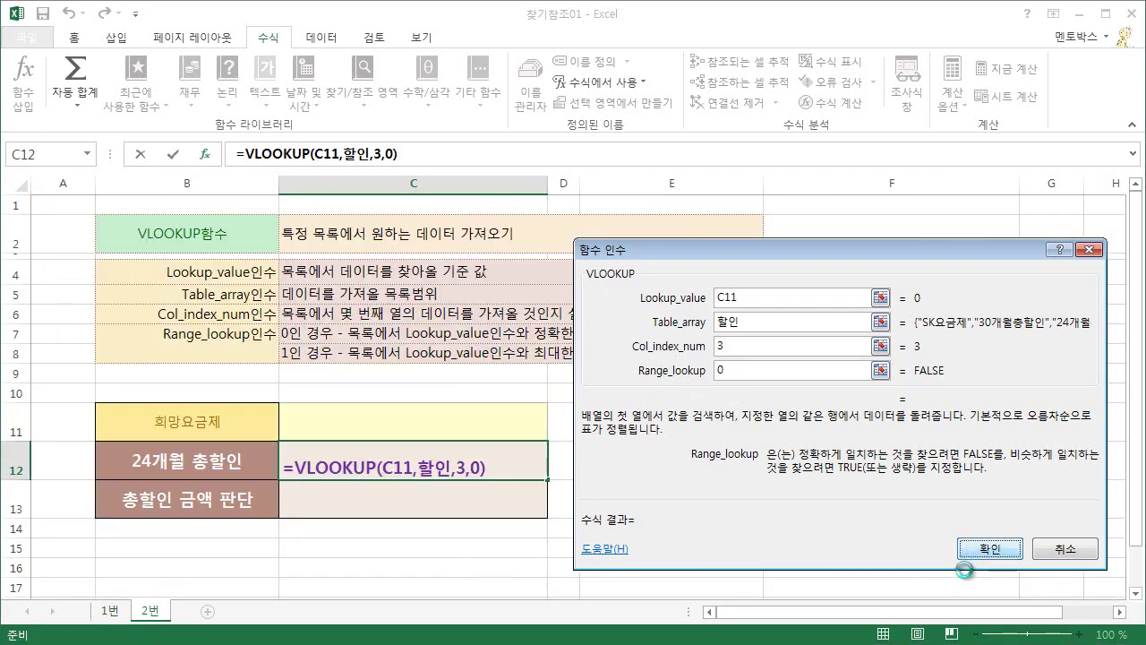
pyautogui.click(985, 548)
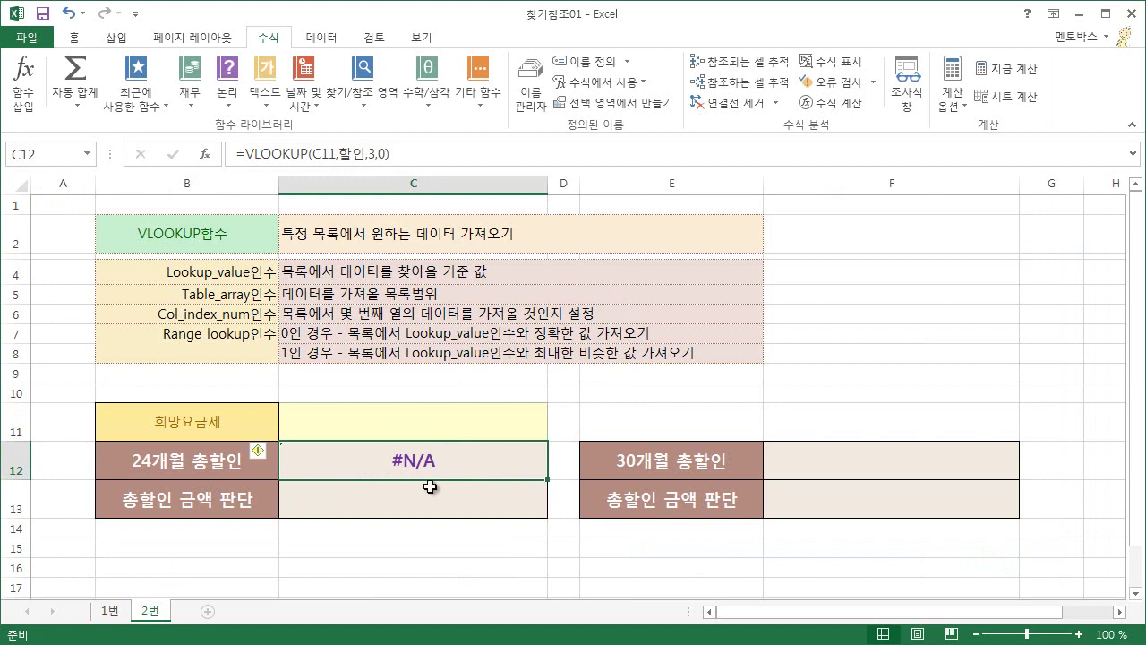
# - Give C11 list validation sourced from the plan names '1번'!$B$3:$B$15
pyautogui.click(421, 423)
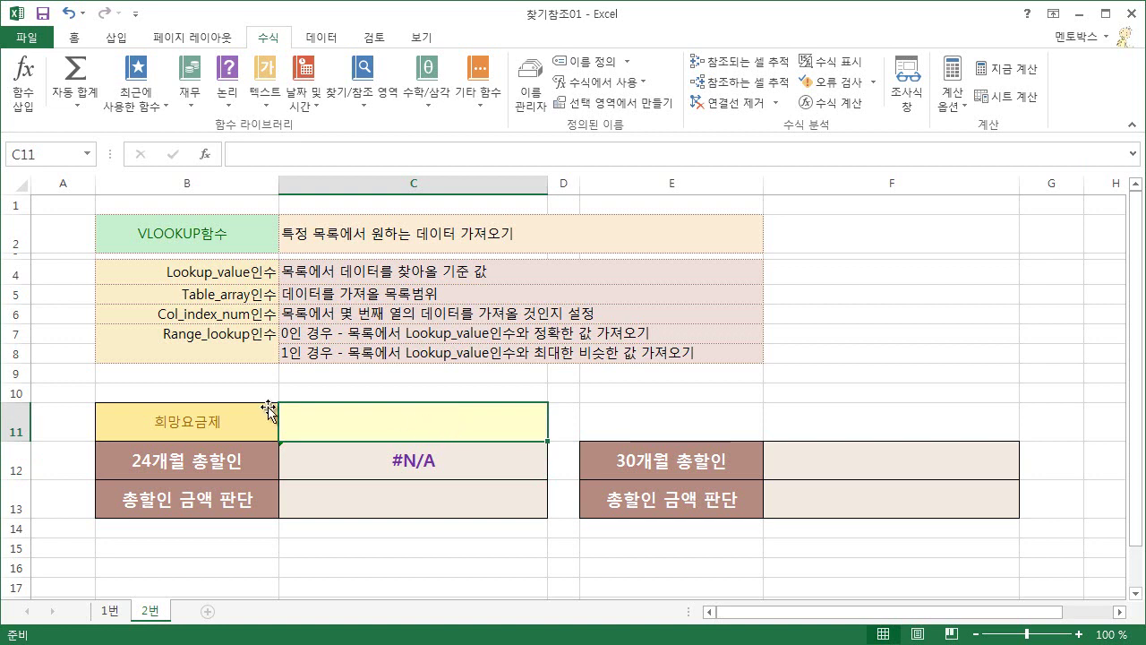
pyautogui.click(124, 610)
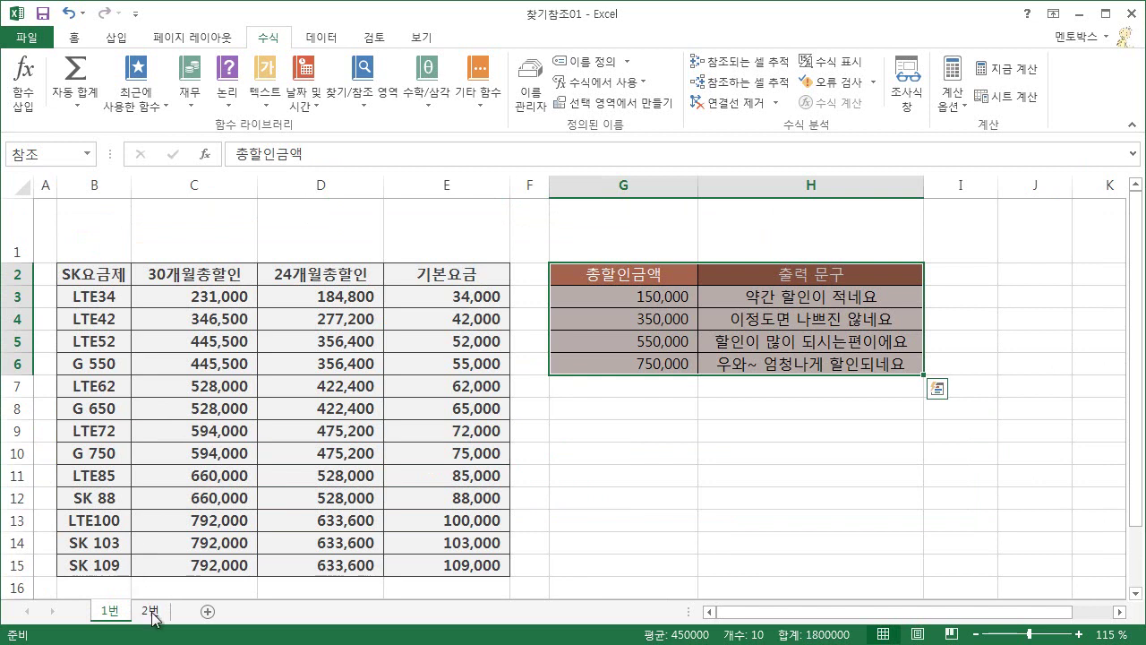
pyautogui.click(151, 611)
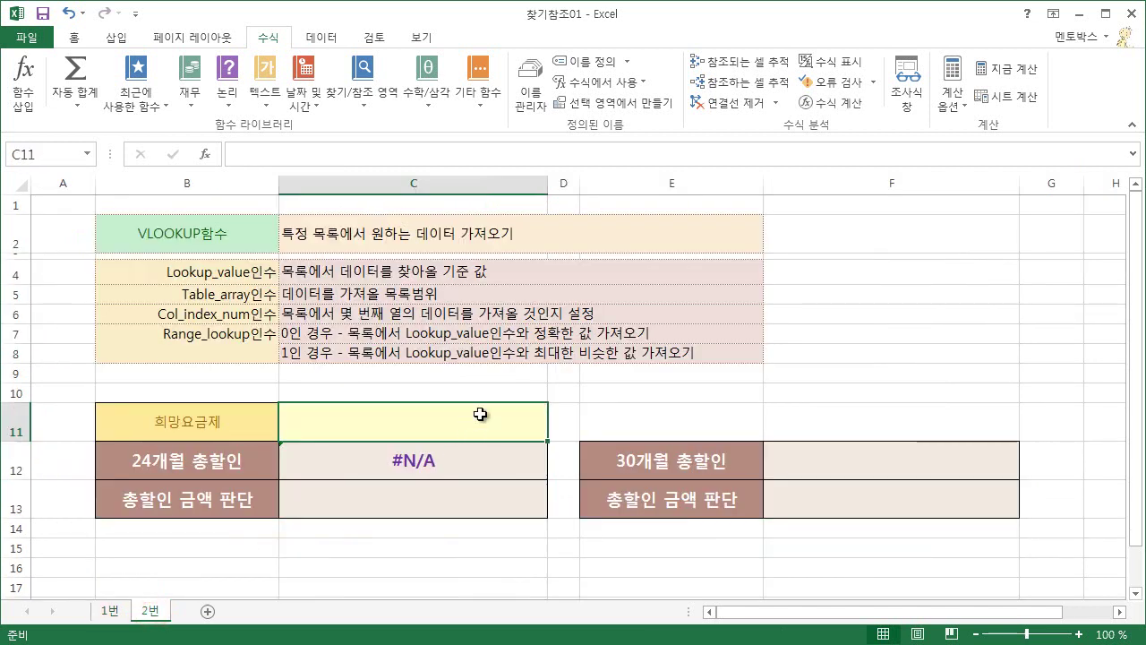
pyautogui.click(321, 38)
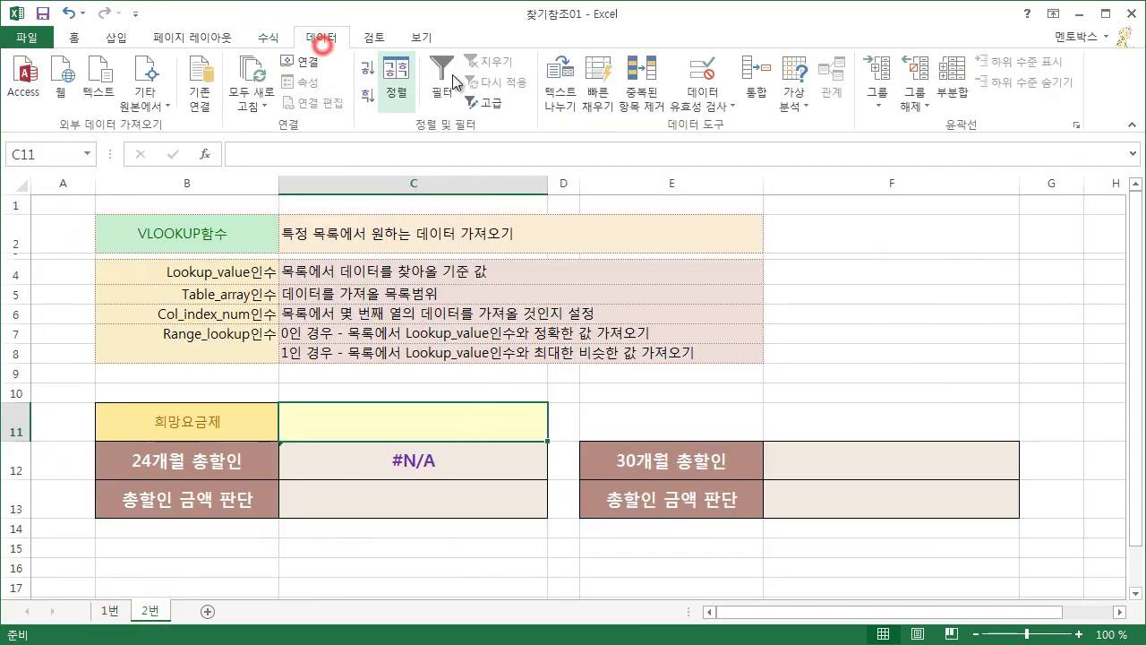
pyautogui.click(703, 94)
pyautogui.click(727, 352)
pyautogui.click(724, 410)
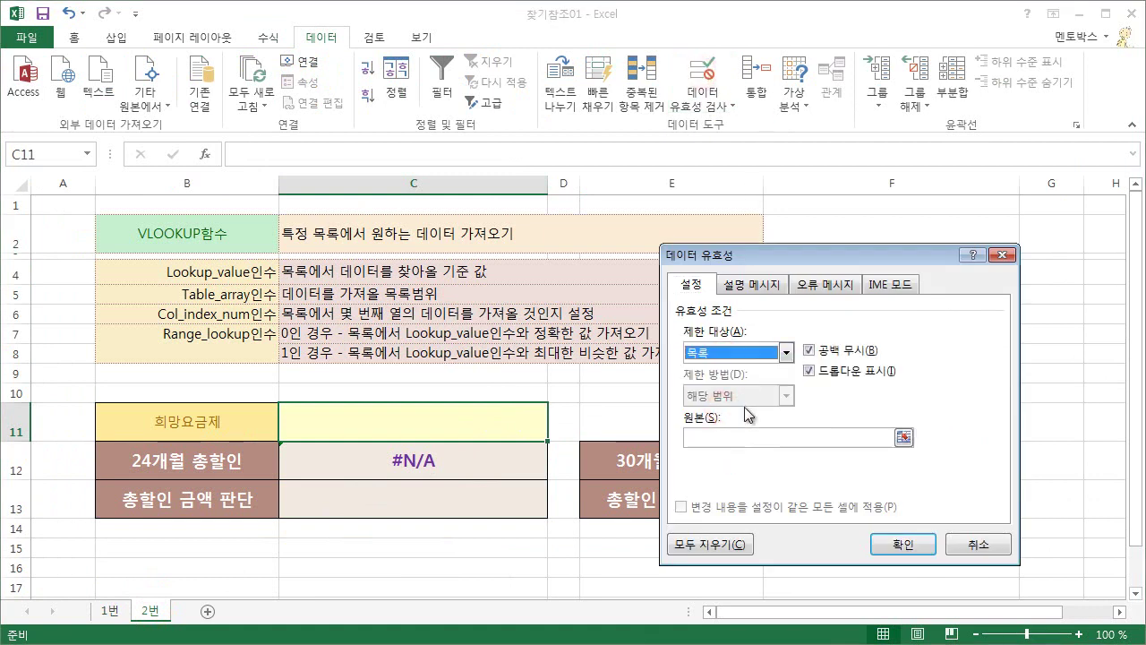
pyautogui.click(903, 437)
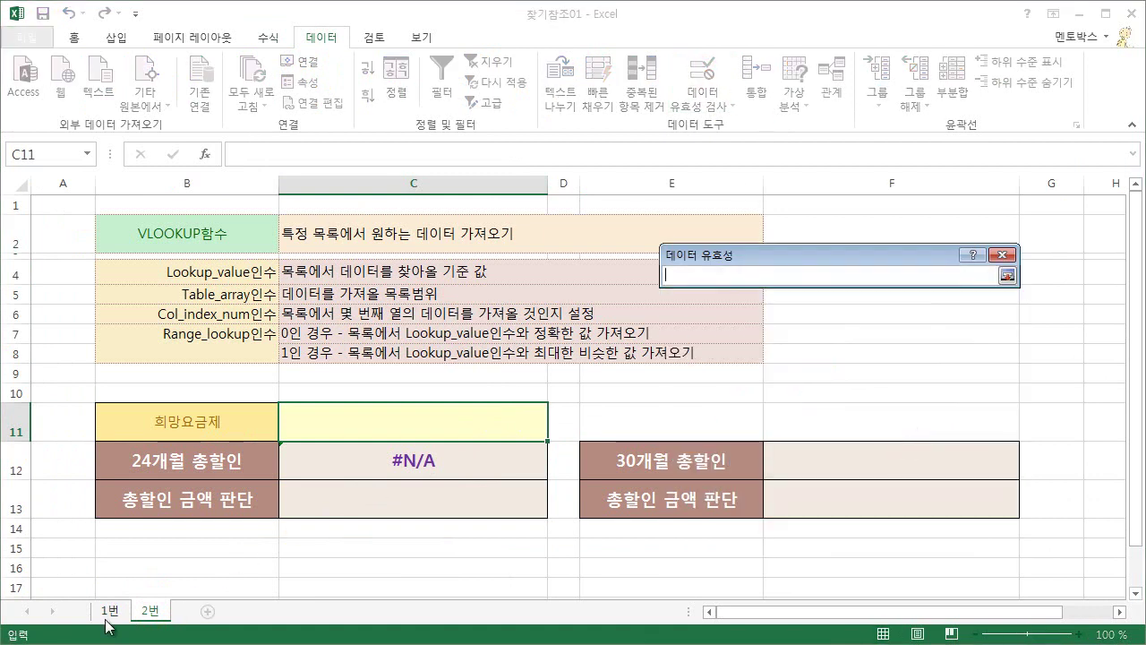
pyautogui.click(109, 612)
pyautogui.moveTo(90, 295); pyautogui.dragTo(98, 564)
pyautogui.click(1008, 275)
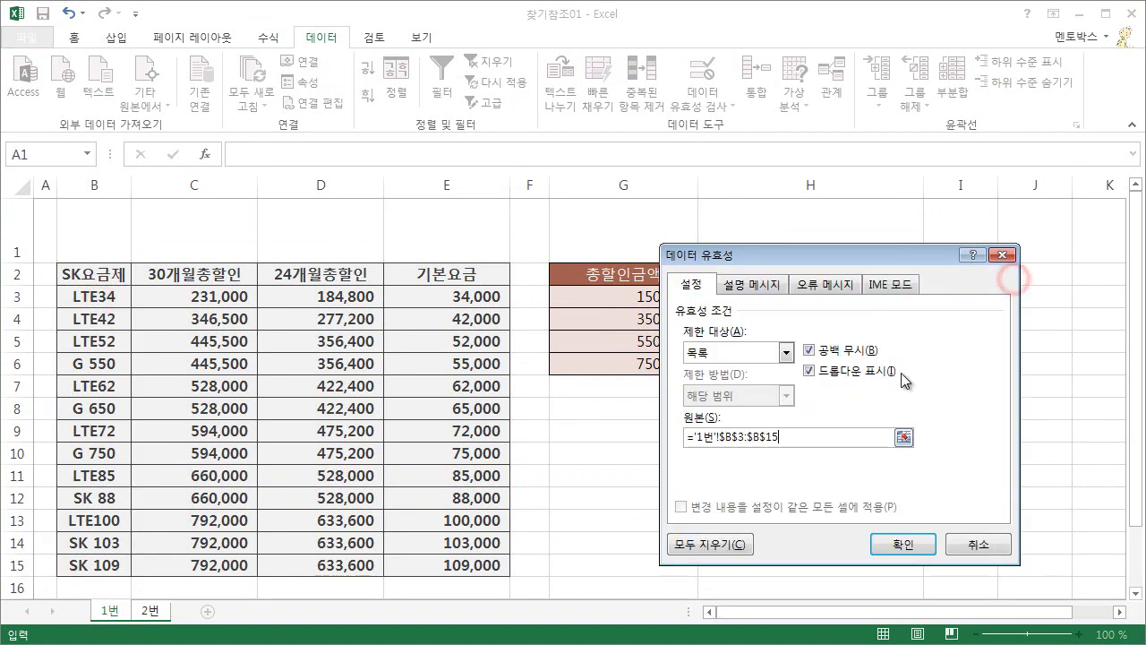
pyautogui.click(884, 535)
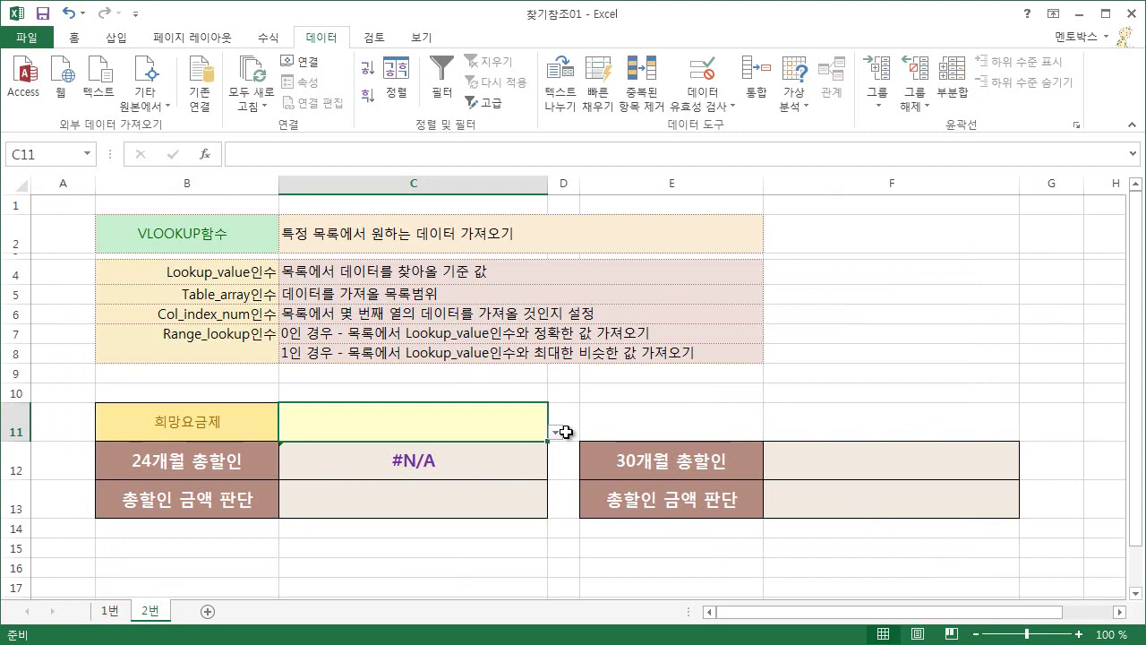
# - Choose LTE42 in C11 so C12 shows 277200, then check it against sheet 1번
pyautogui.click(556, 434)
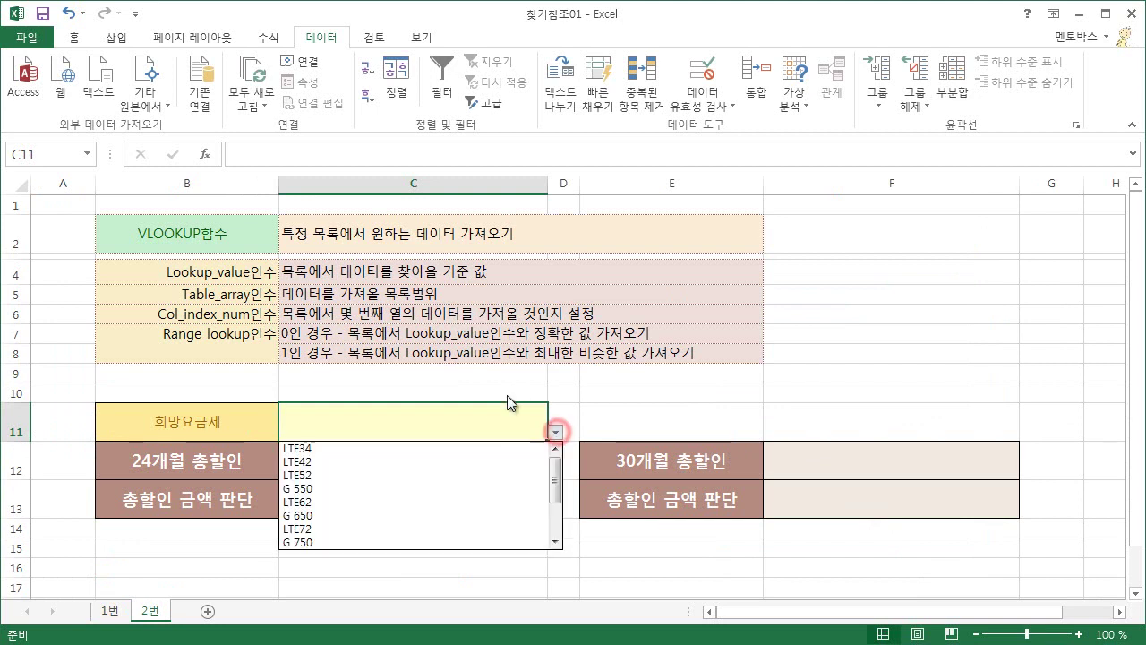
pyautogui.click(498, 461)
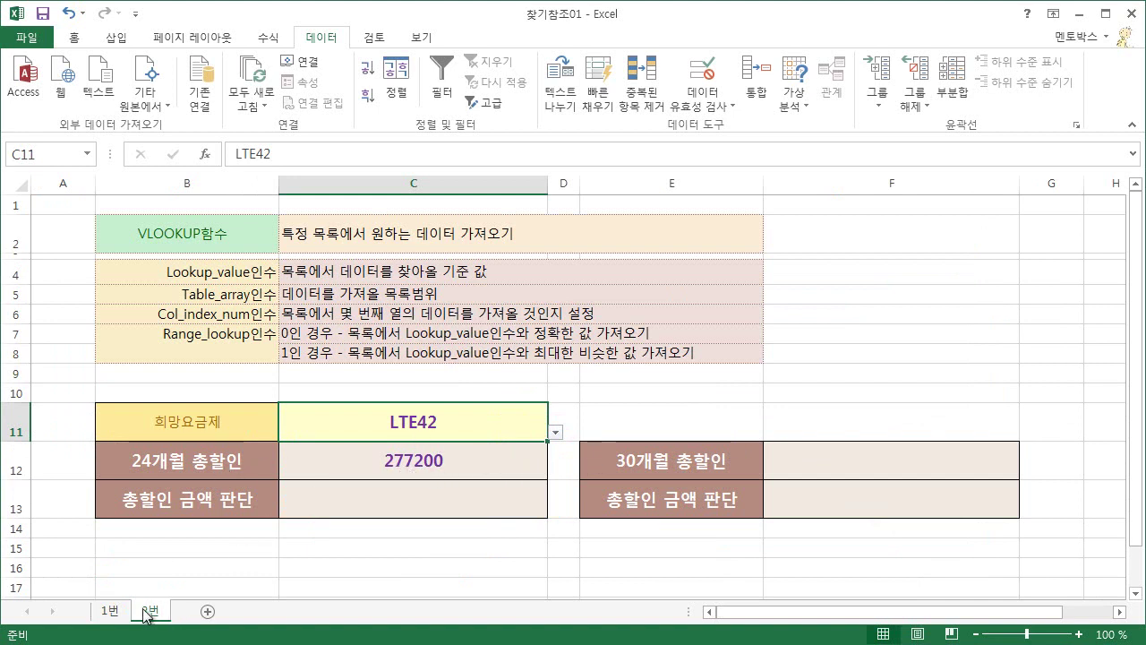
pyautogui.click(112, 611)
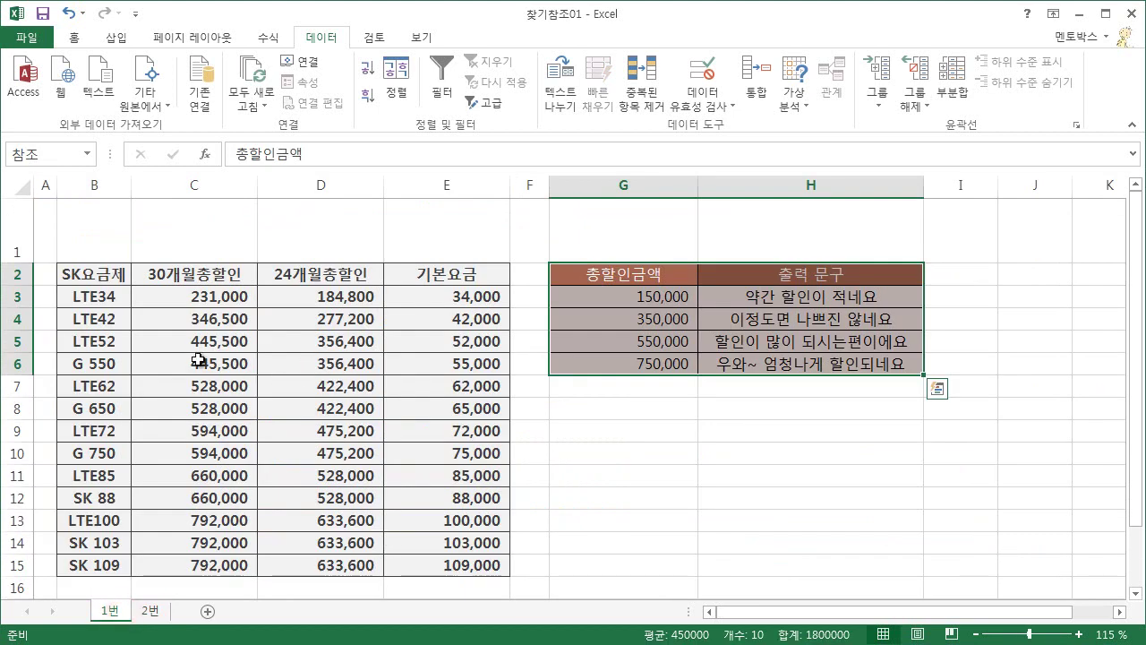